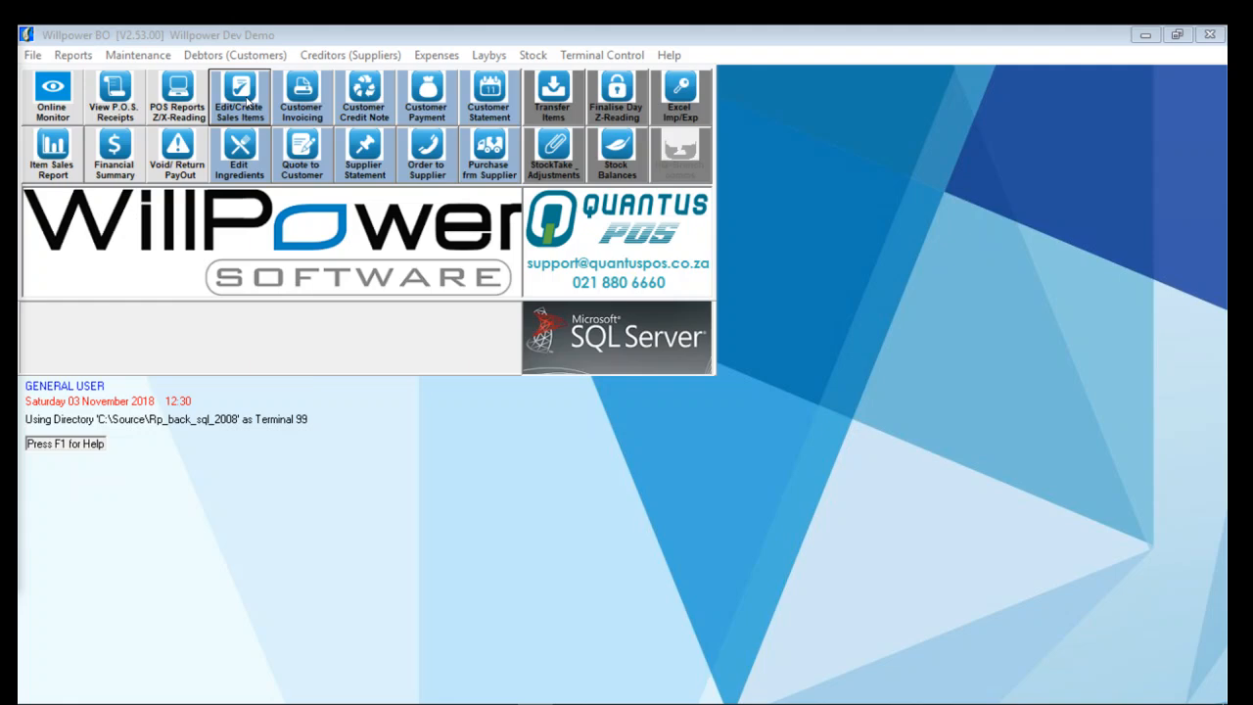
click(248, 101)
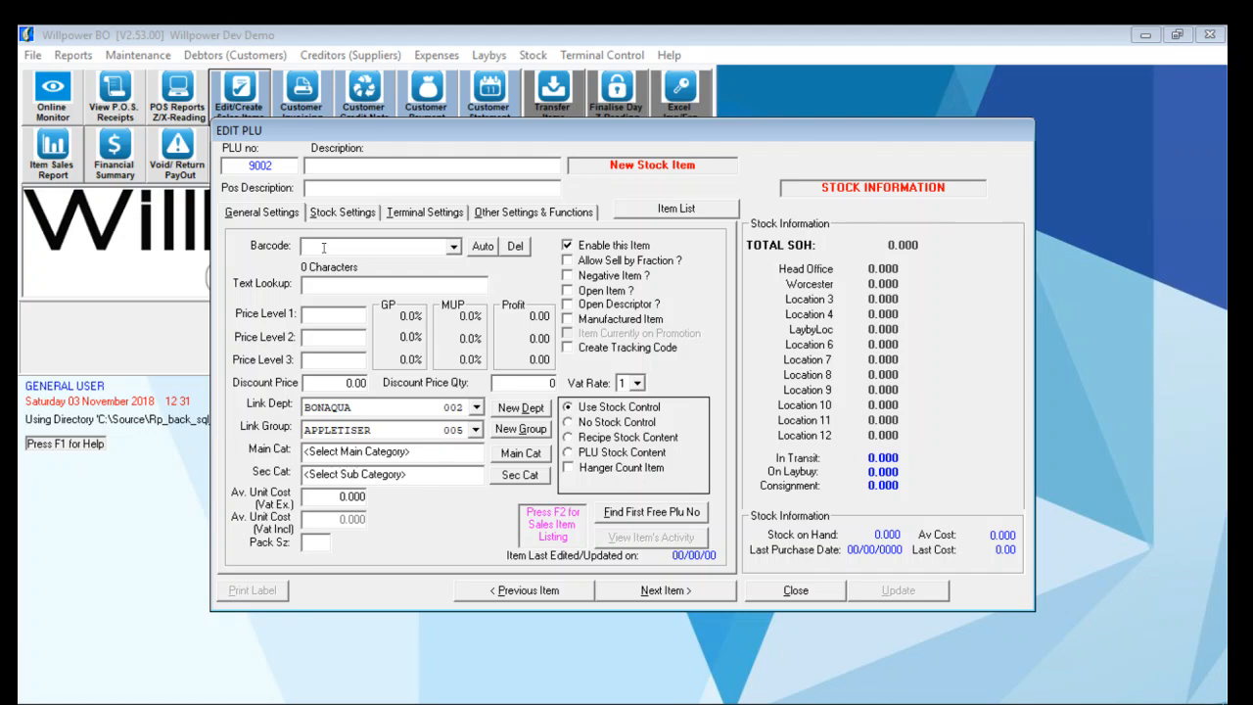
text(6009544910879)
key(Return)
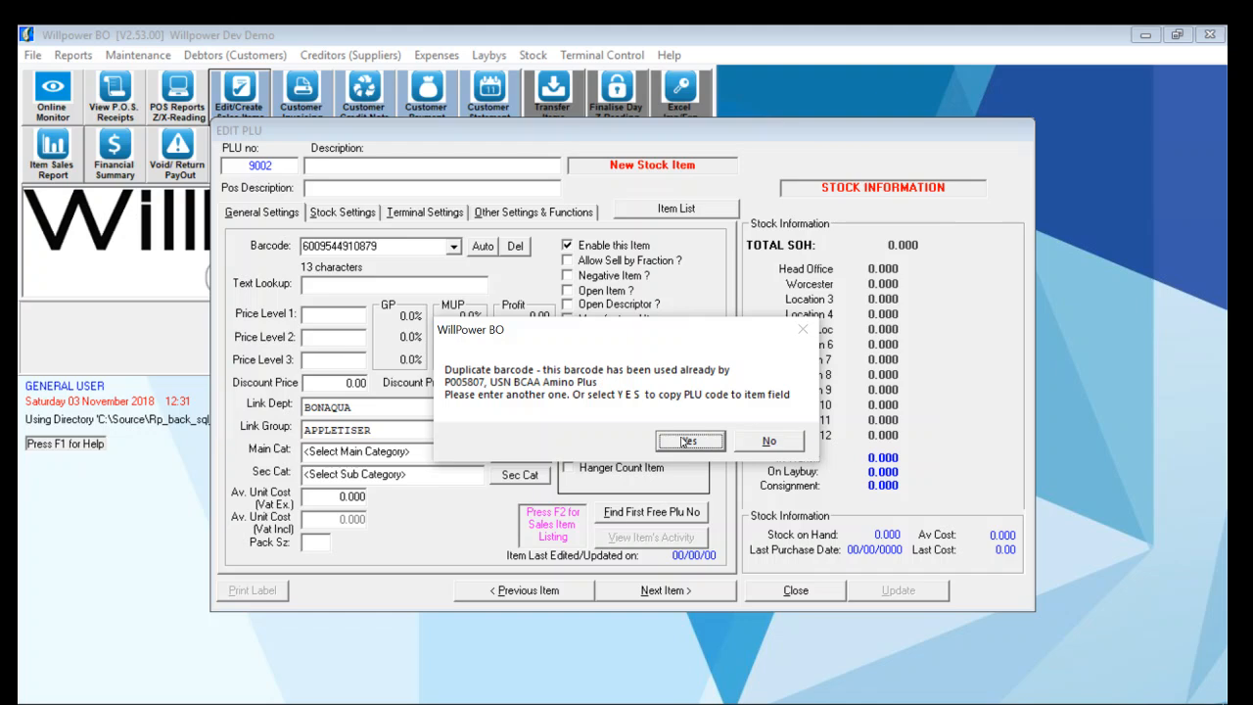
click(688, 440)
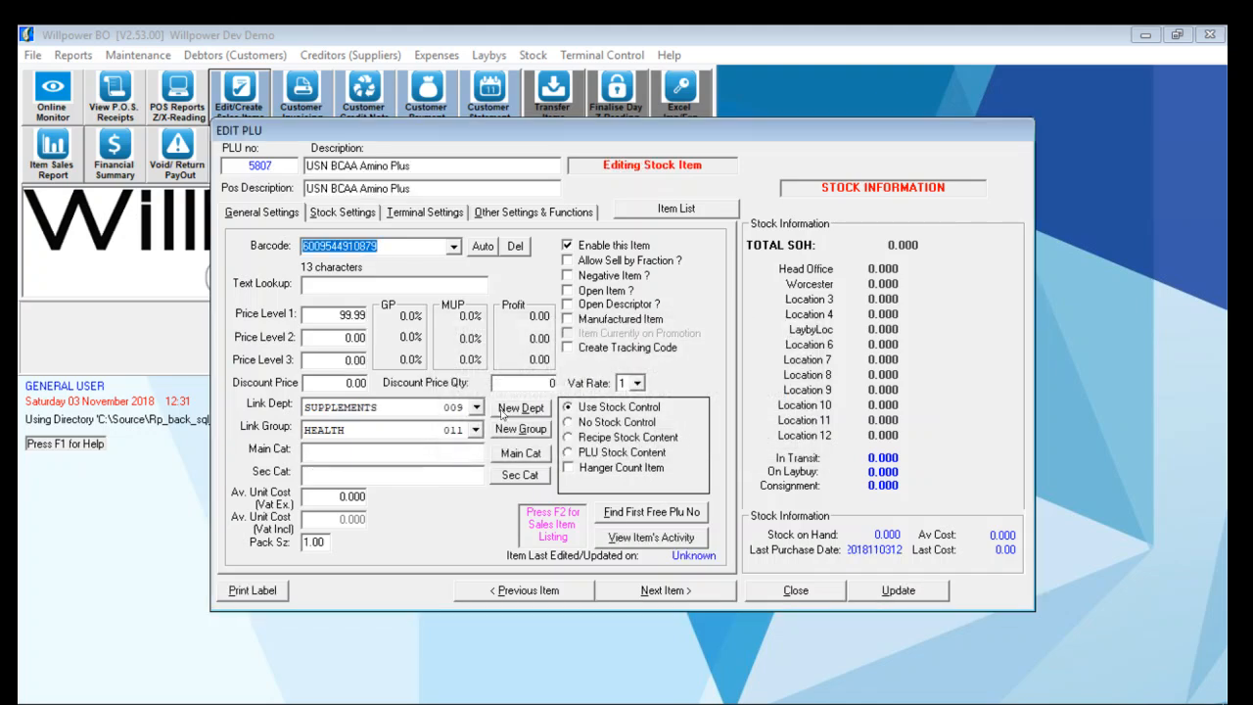
Step: Set Price Level 1 of the USN BCAA Amino Plus item to 108.99
click(344, 313)
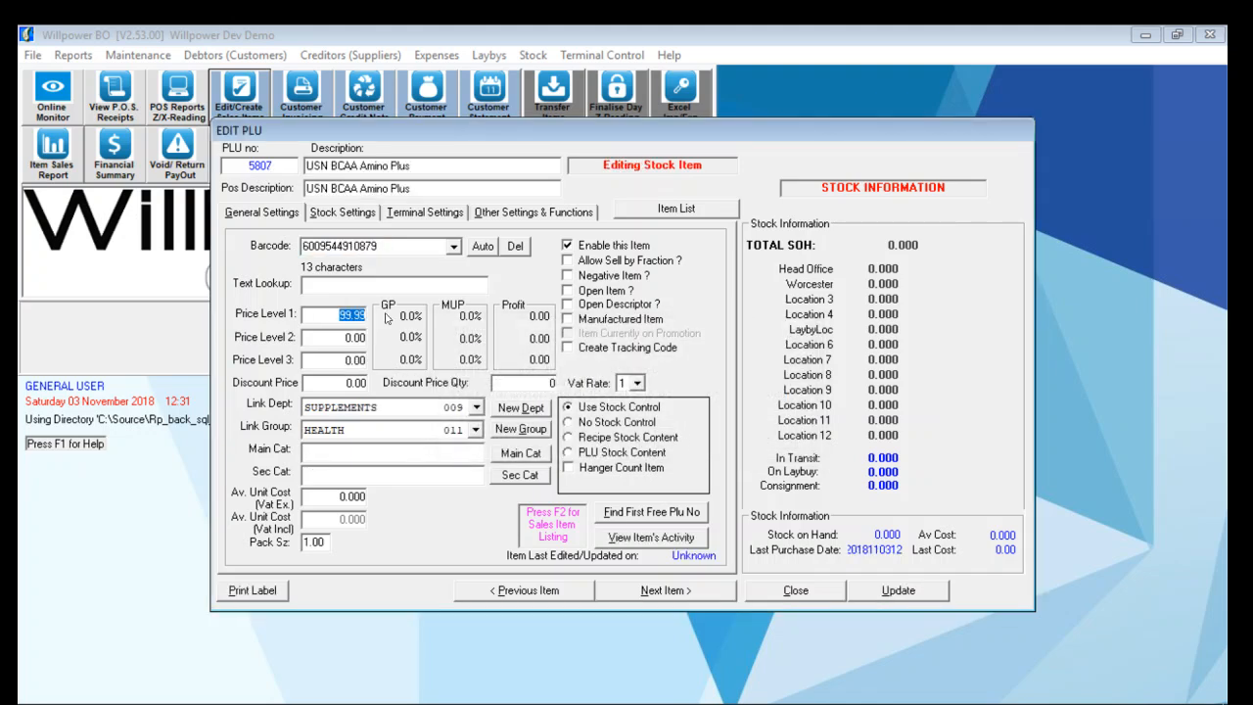
text(108)
text(.95)
Step: Check the item's linked department choices and the form for a new department, closing it without adding one
click(478, 411)
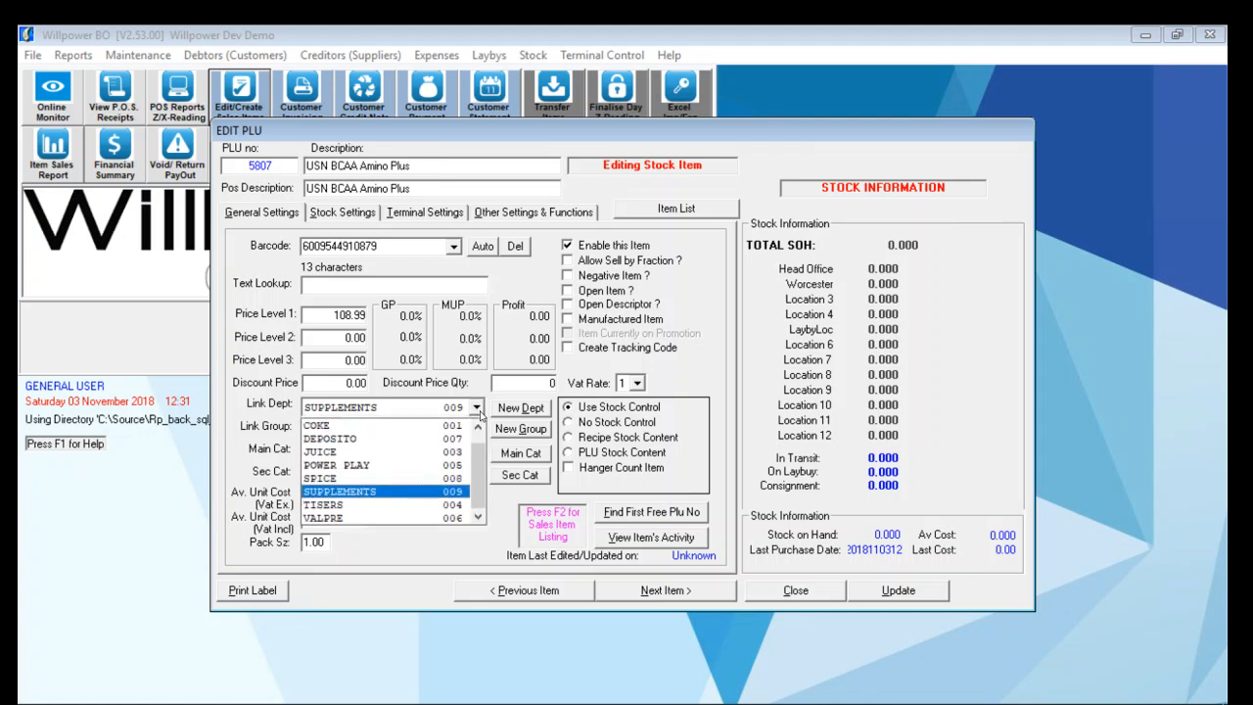
click(456, 502)
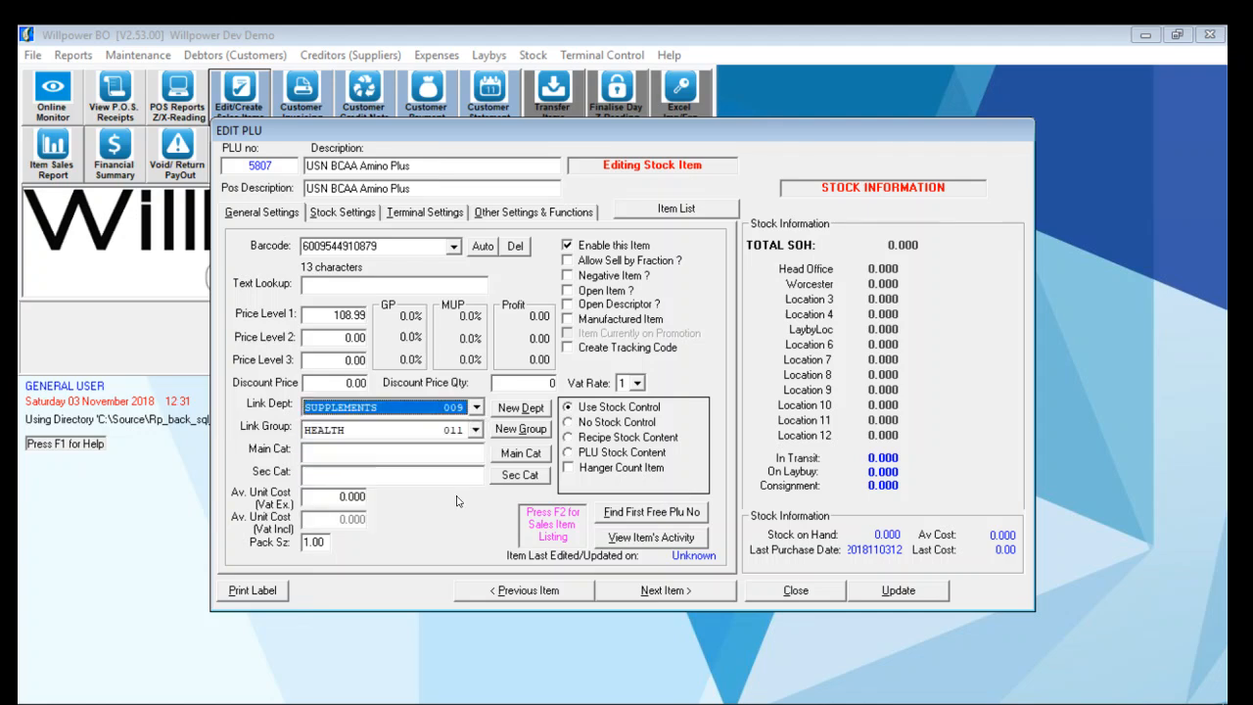
click(522, 408)
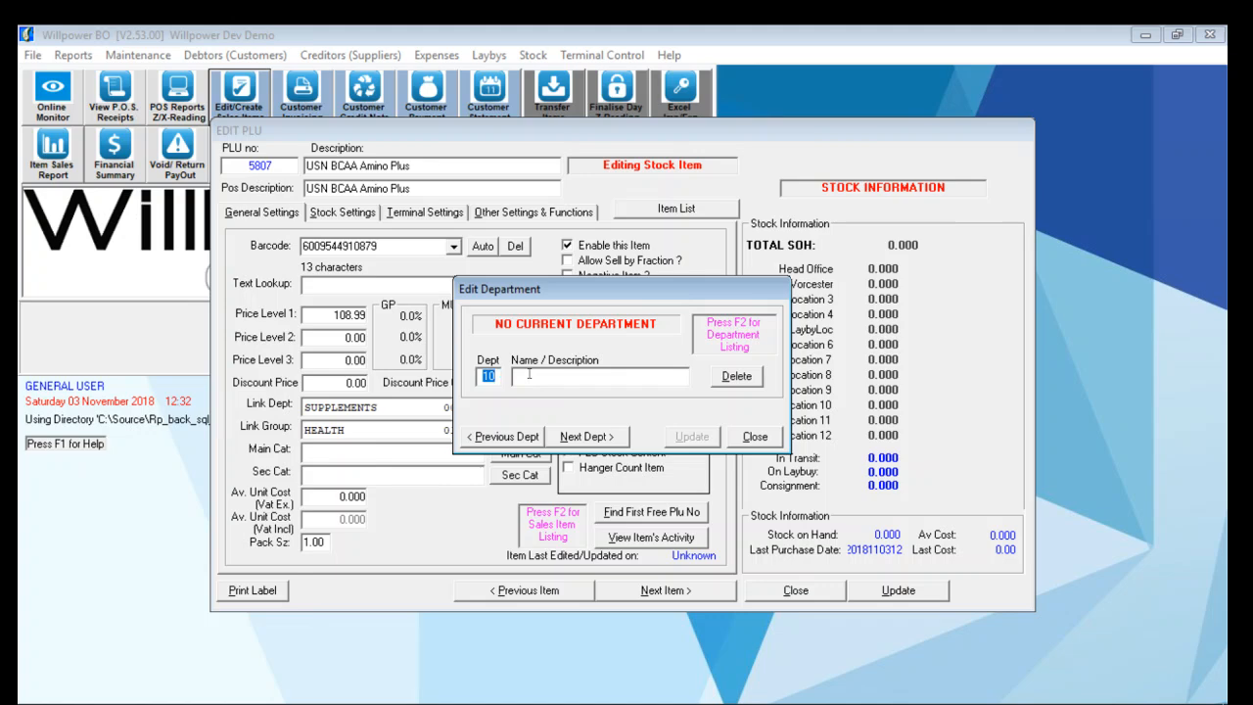
click(750, 437)
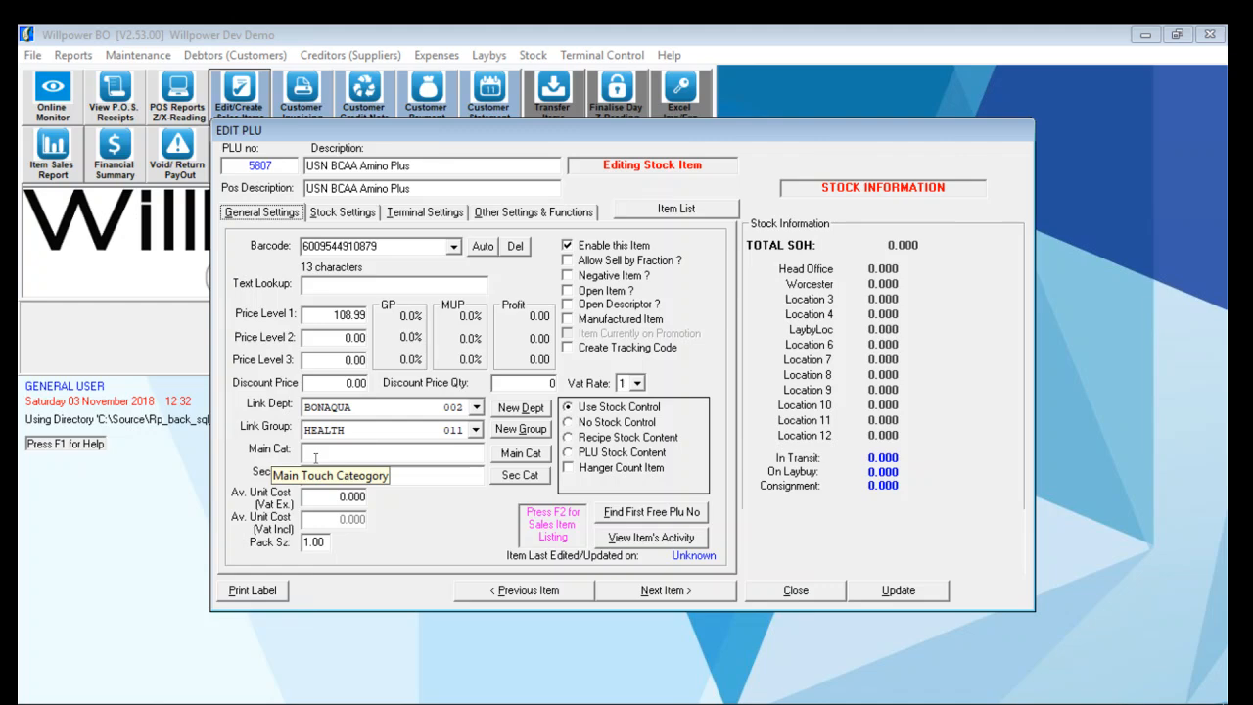
Step: View the available main product categories without choosing one, and save the changes to the USN BCAA Amino Plus item
click(513, 453)
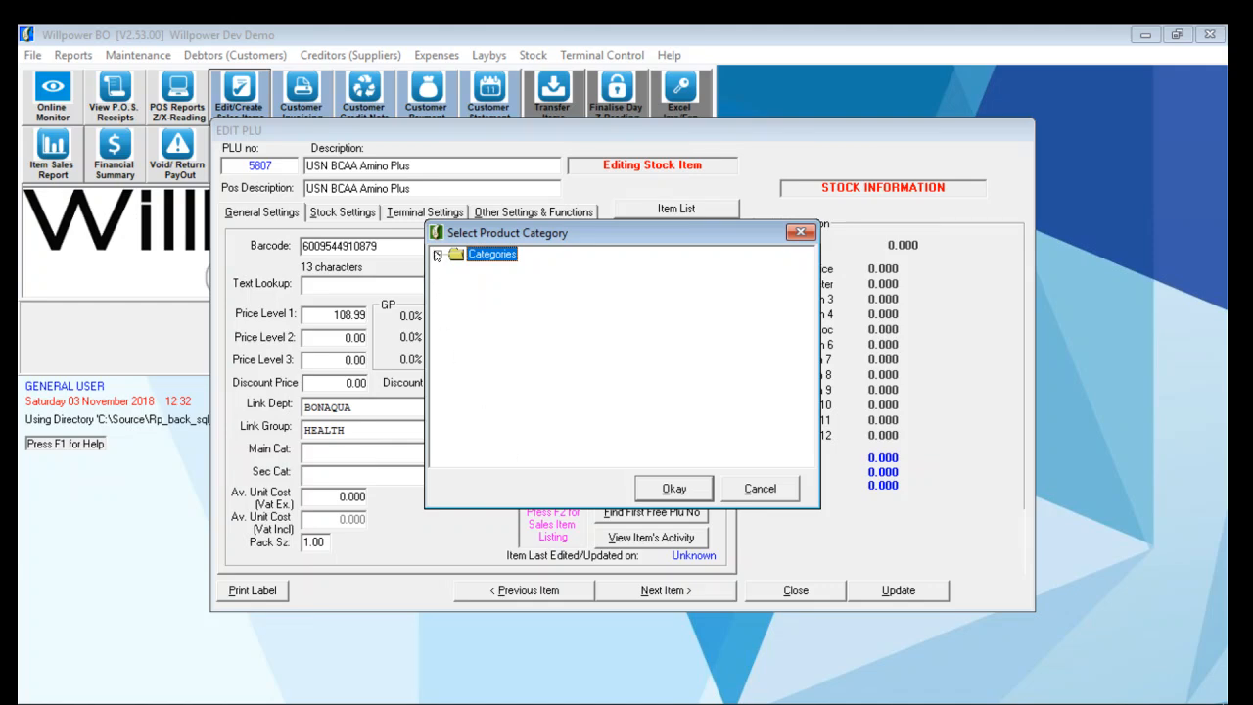
click(438, 254)
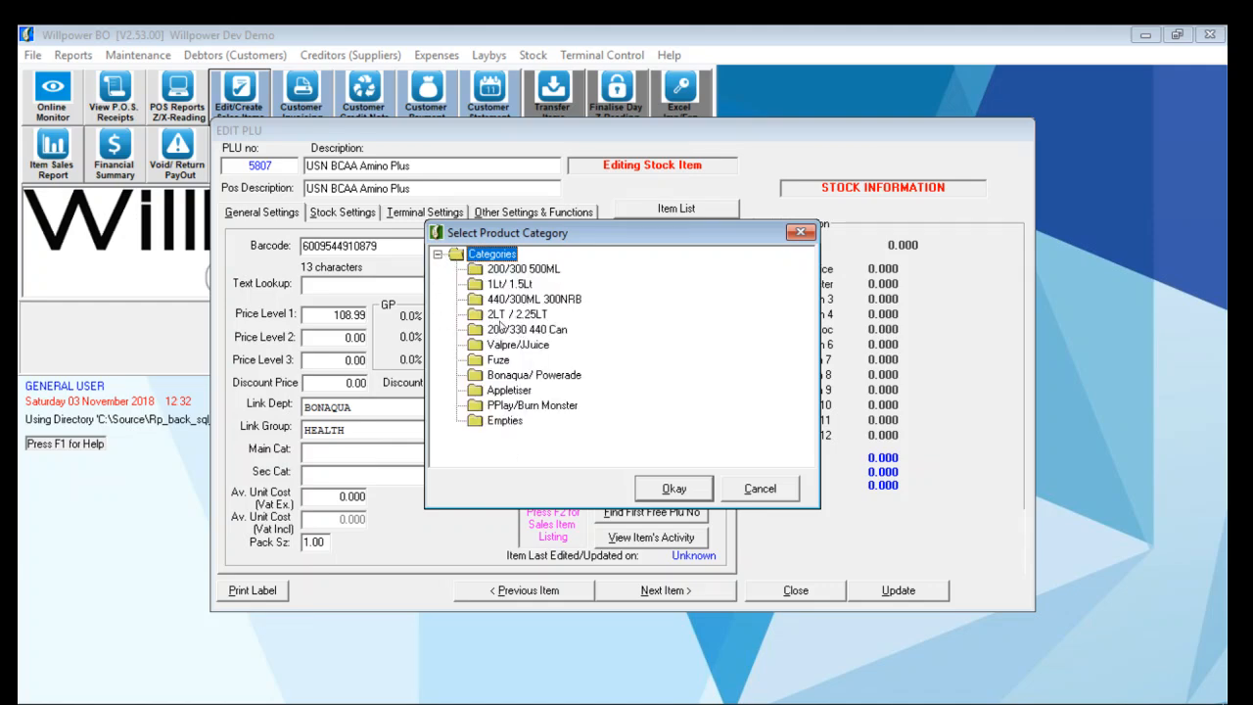
click(755, 489)
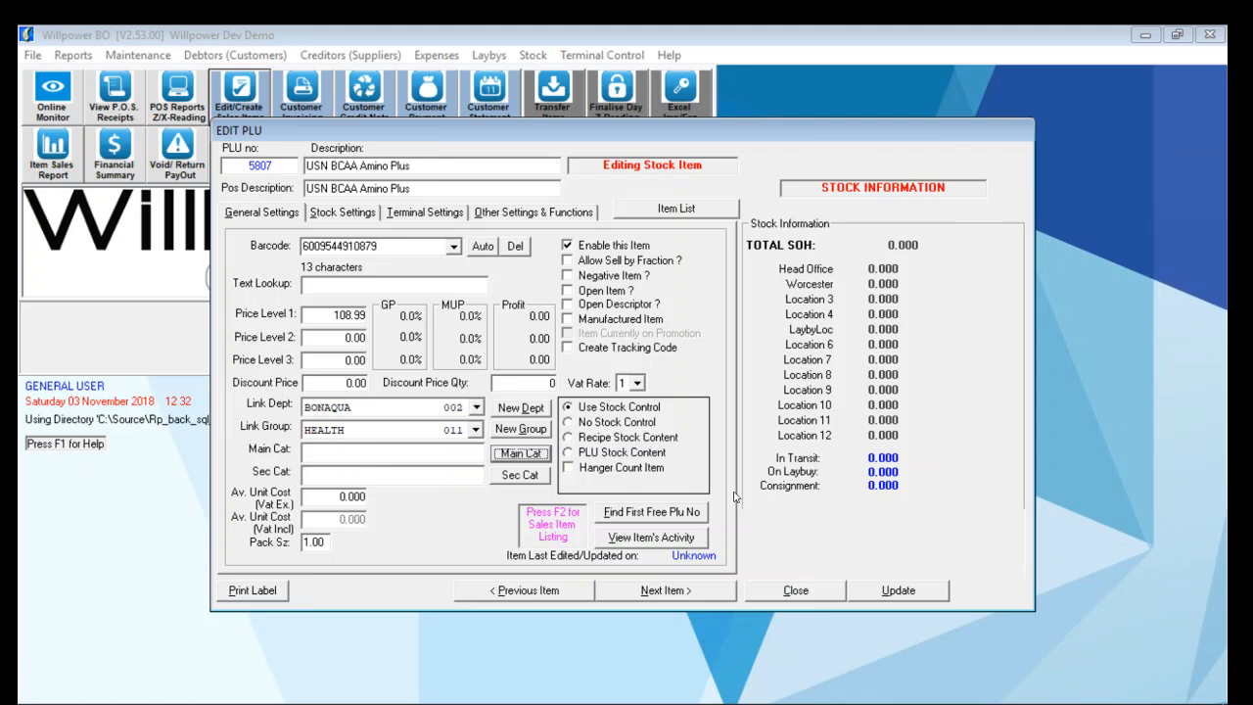
click(898, 590)
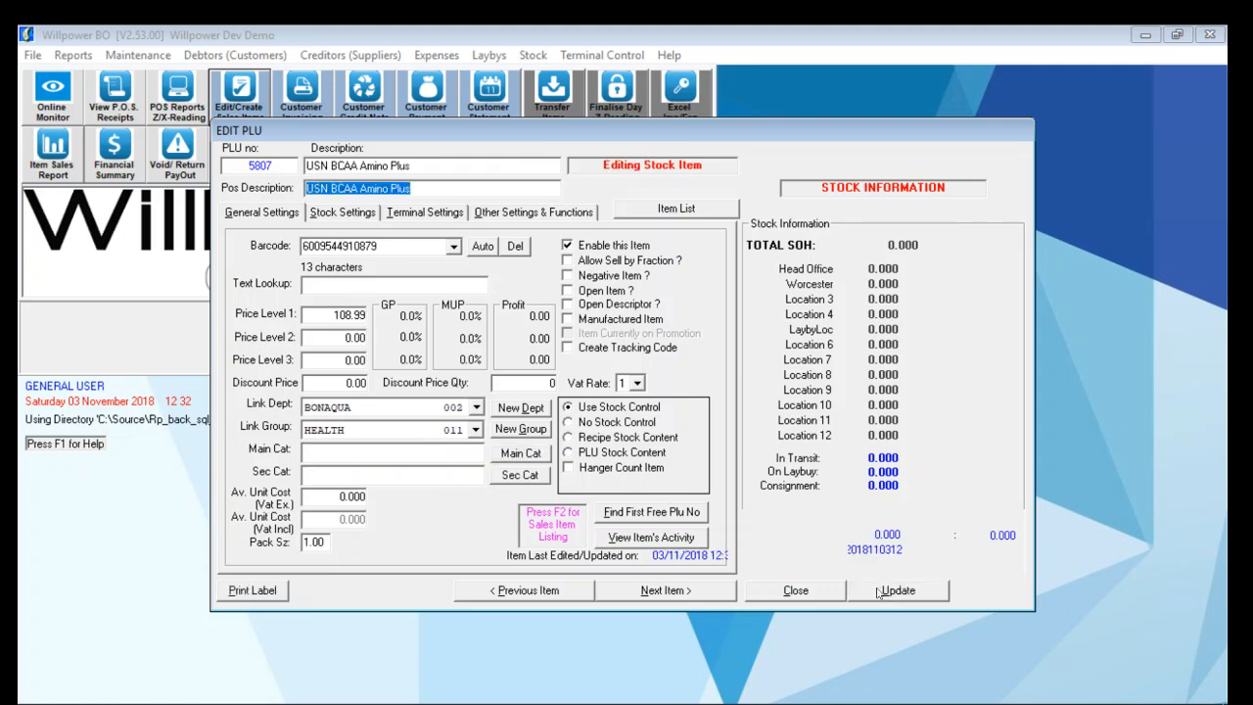
Step: Look up "bcaa" in the sales item list and load USN BCAA Amino Plus into the editor
click(334, 315)
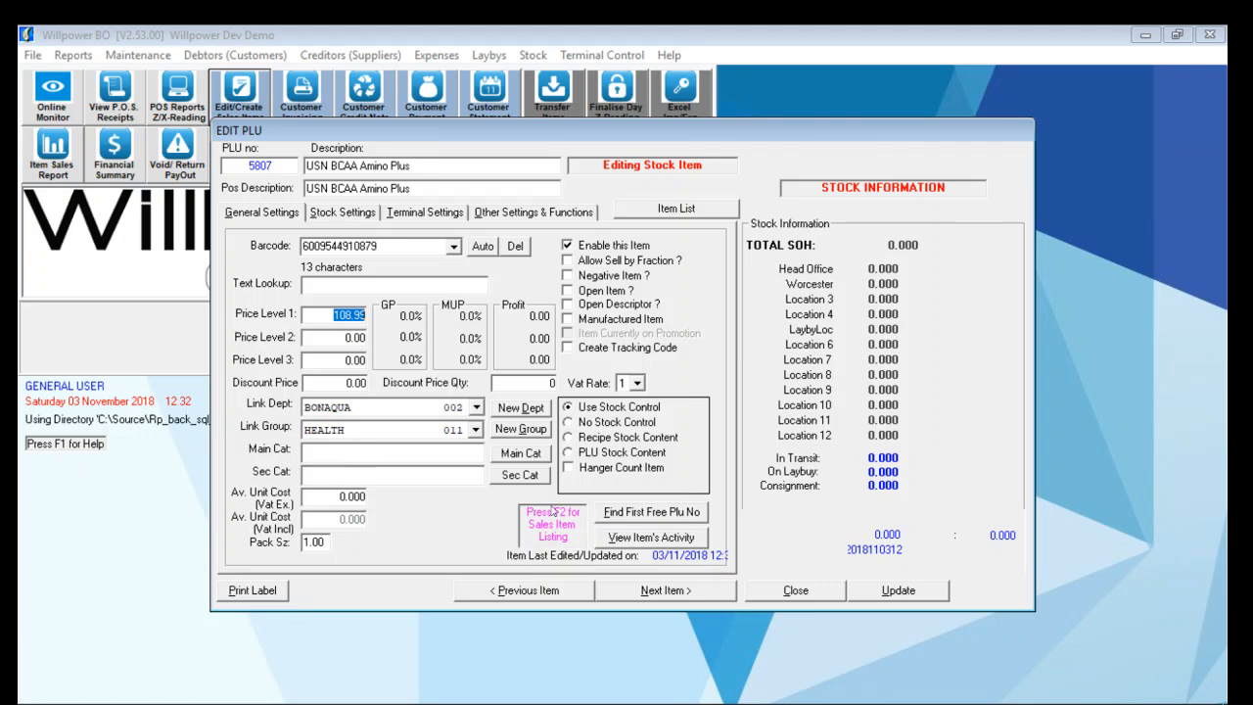
click(665, 210)
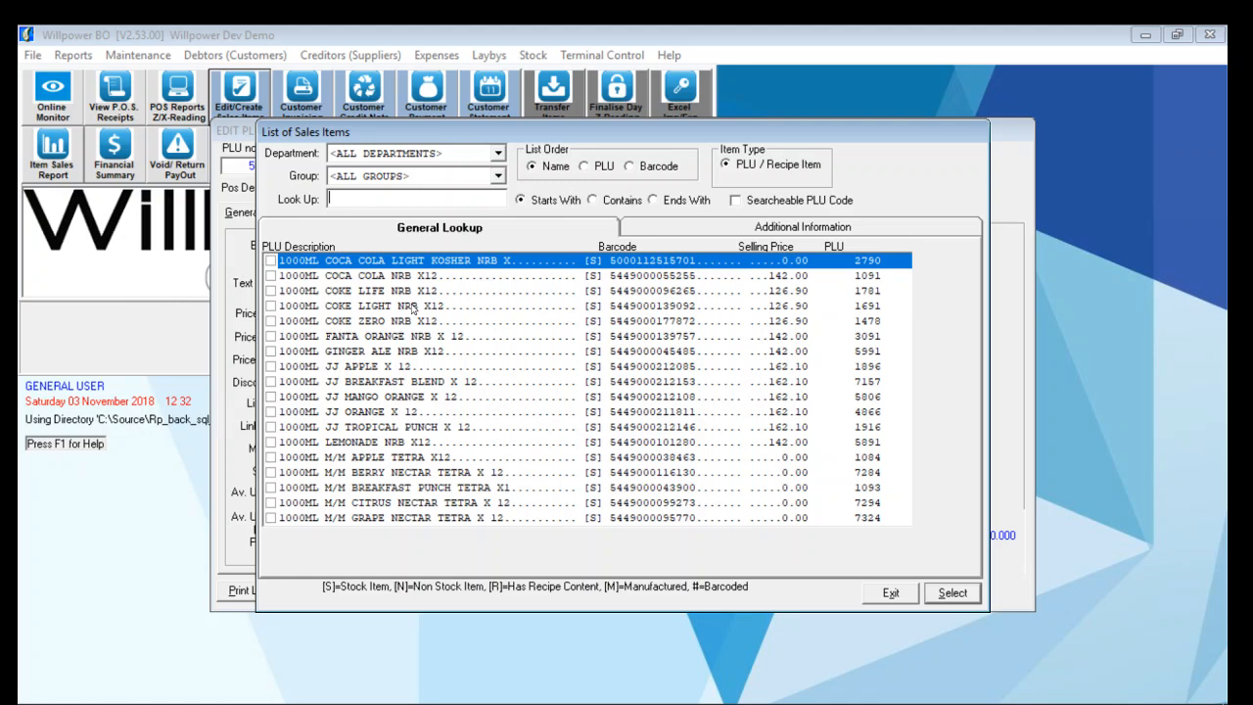
text(bcaa)
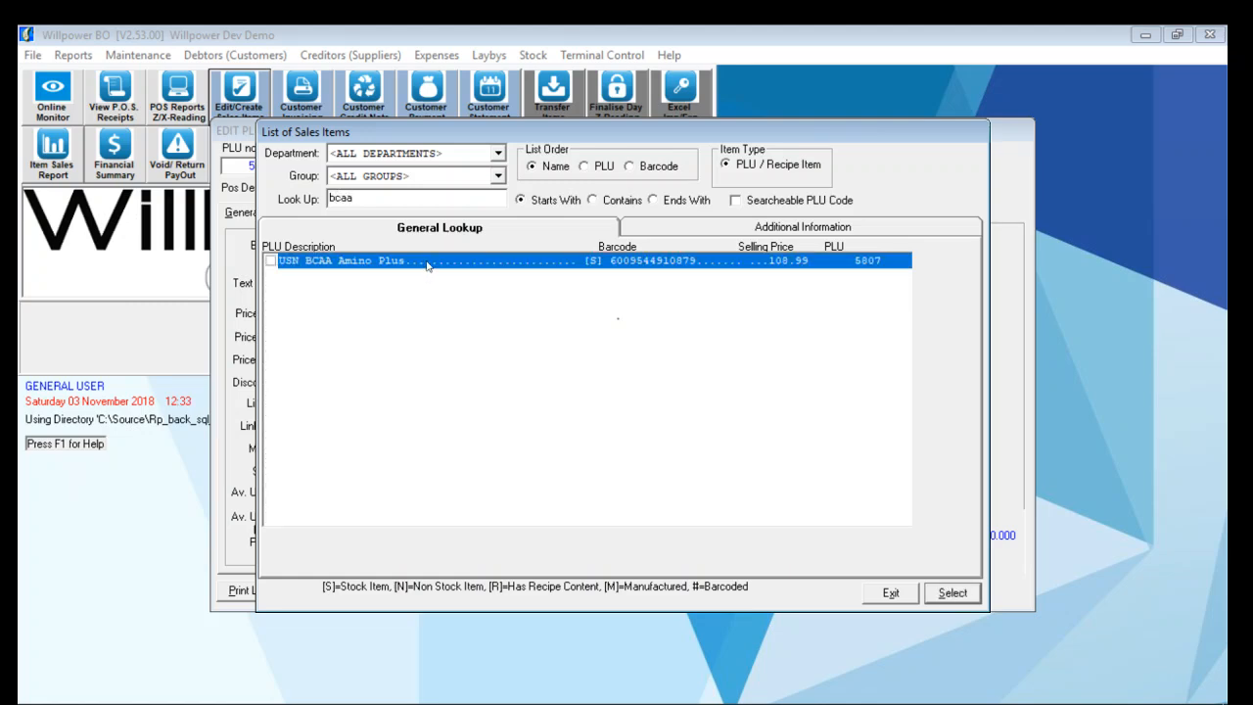
click(953, 594)
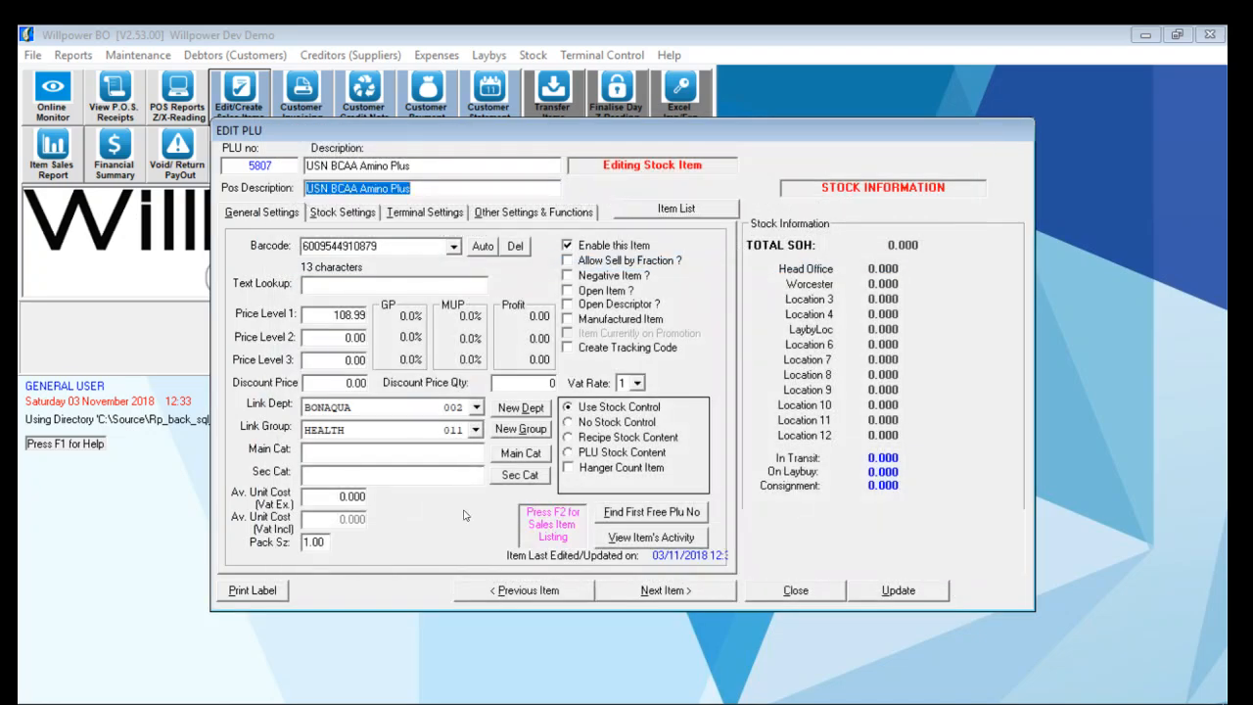
Step: Reopen the sales item list and search it for "coke", refined to "coke 1"
key(F2)
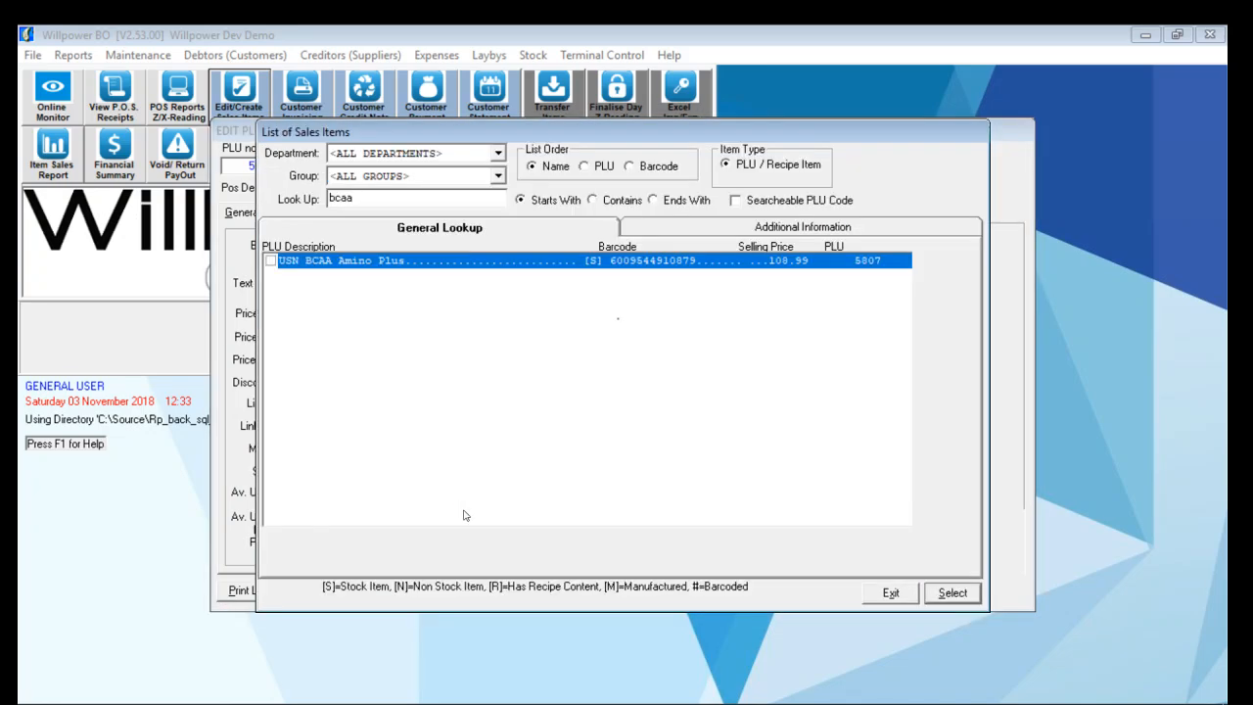
key(BackSpace)
key(BackSpace)
key(BackSpace)
key(BackSpace)
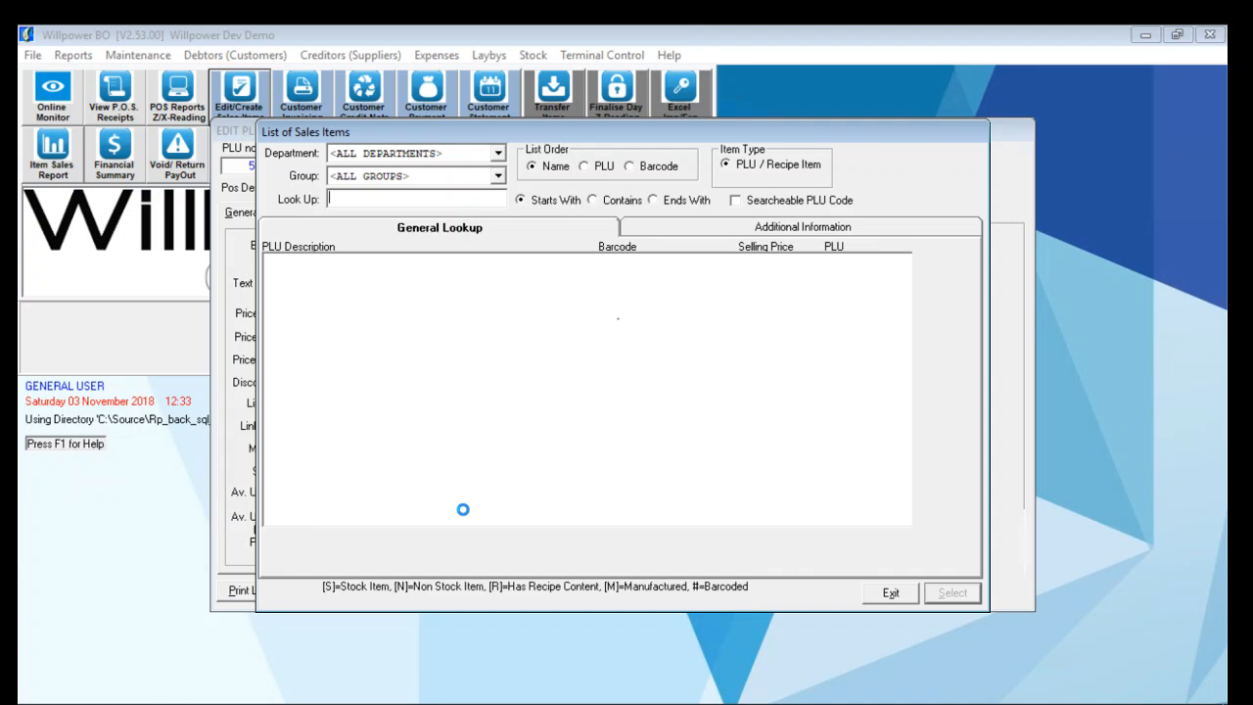
text(coke)
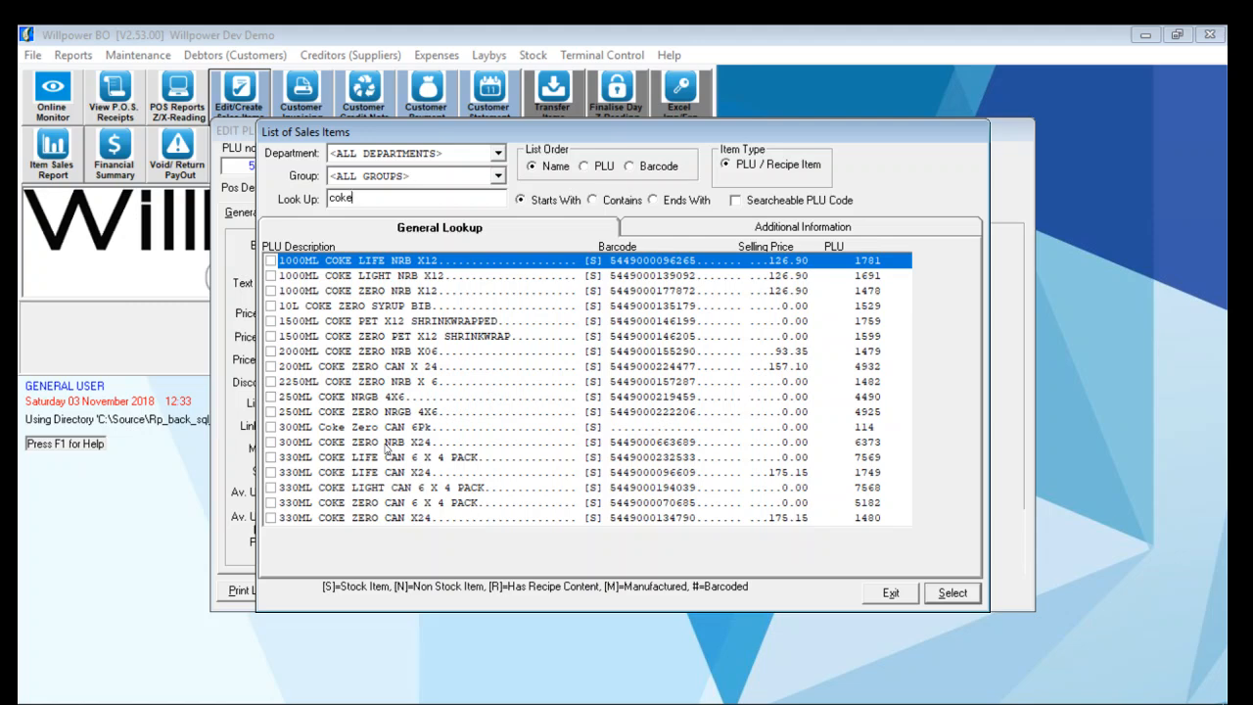
text(10)
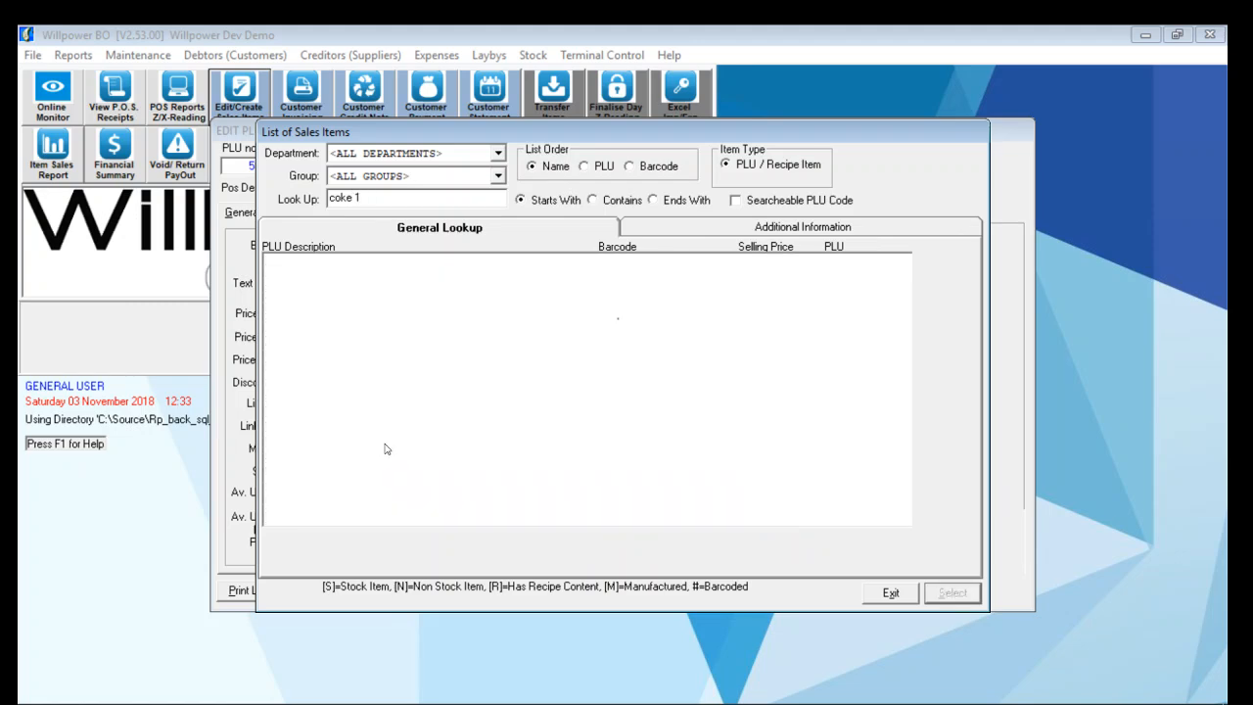
Step: Replace the item lookup text with "200" and extend it to "2000 cok"
key(BackSpace)
key(BackSpace)
key(BackSpace)
key(BackSpace)
key(BackSpace)
key(BackSpace)
key(BackSpace)
text(200)
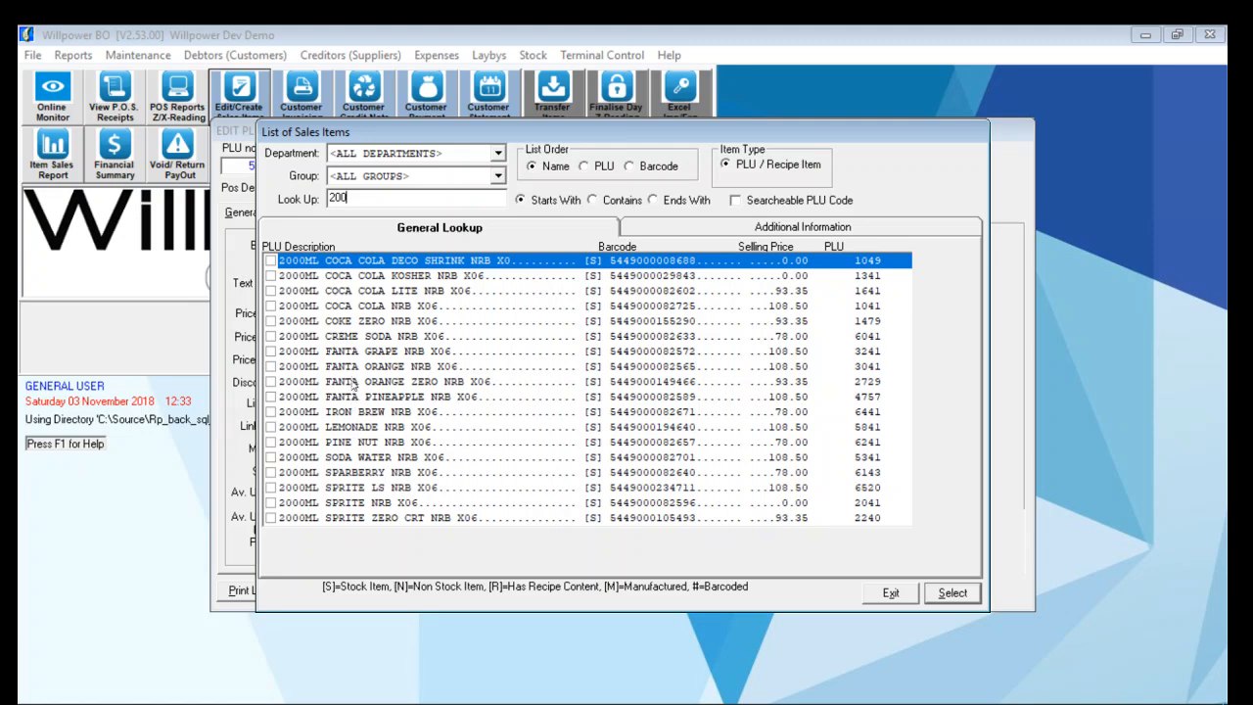
text(0 cok)
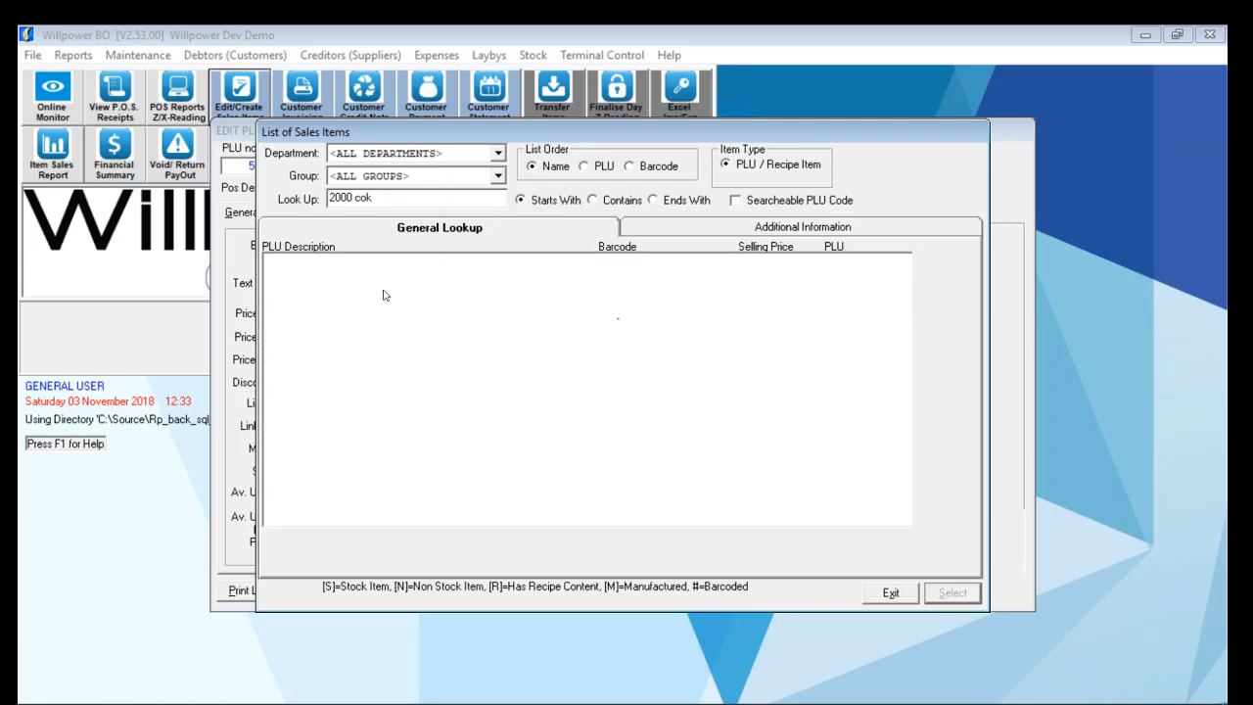
Step: Switch the item lookup to Contains matching and search for "2000ml coc"
key(BackSpace)
key(BackSpace)
key(BackSpace)
click(593, 201)
drag(359, 199, 280, 196)
text(2000)
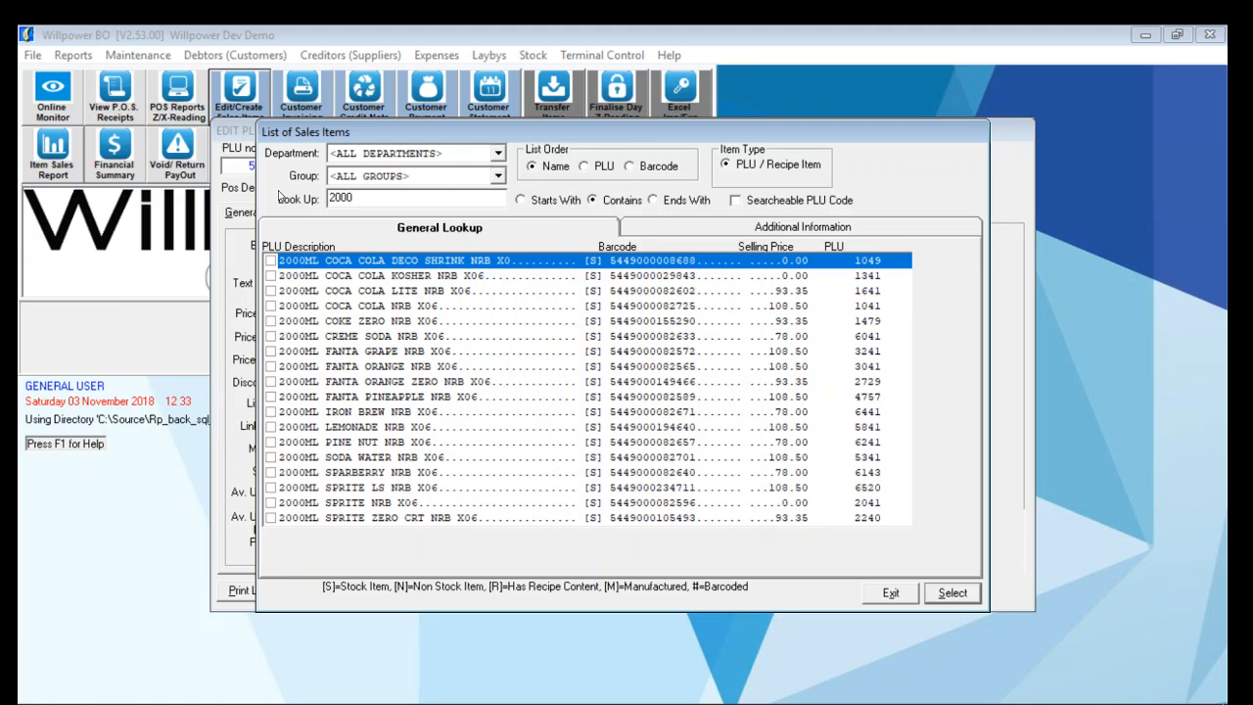
text(ml co)
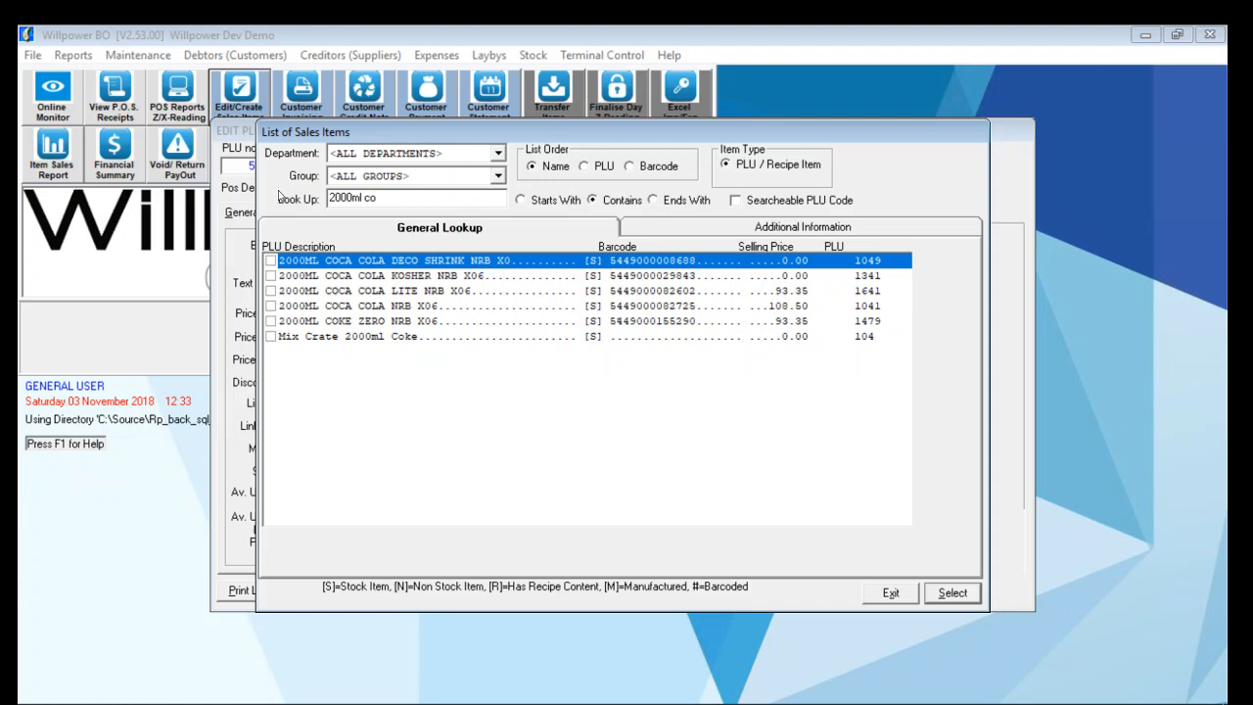
text(c)
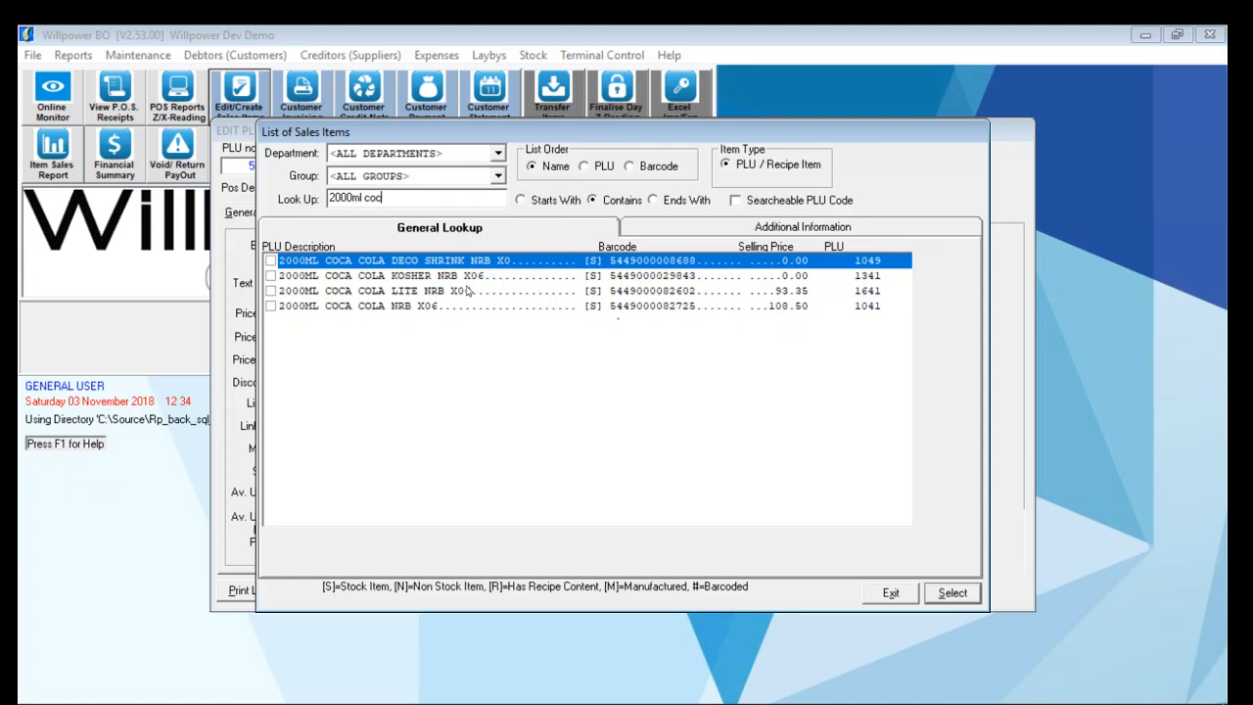
Step: Load the 2000ML COCA COLA LITE NRB X06 item from the filtered list into the editor
click(436, 278)
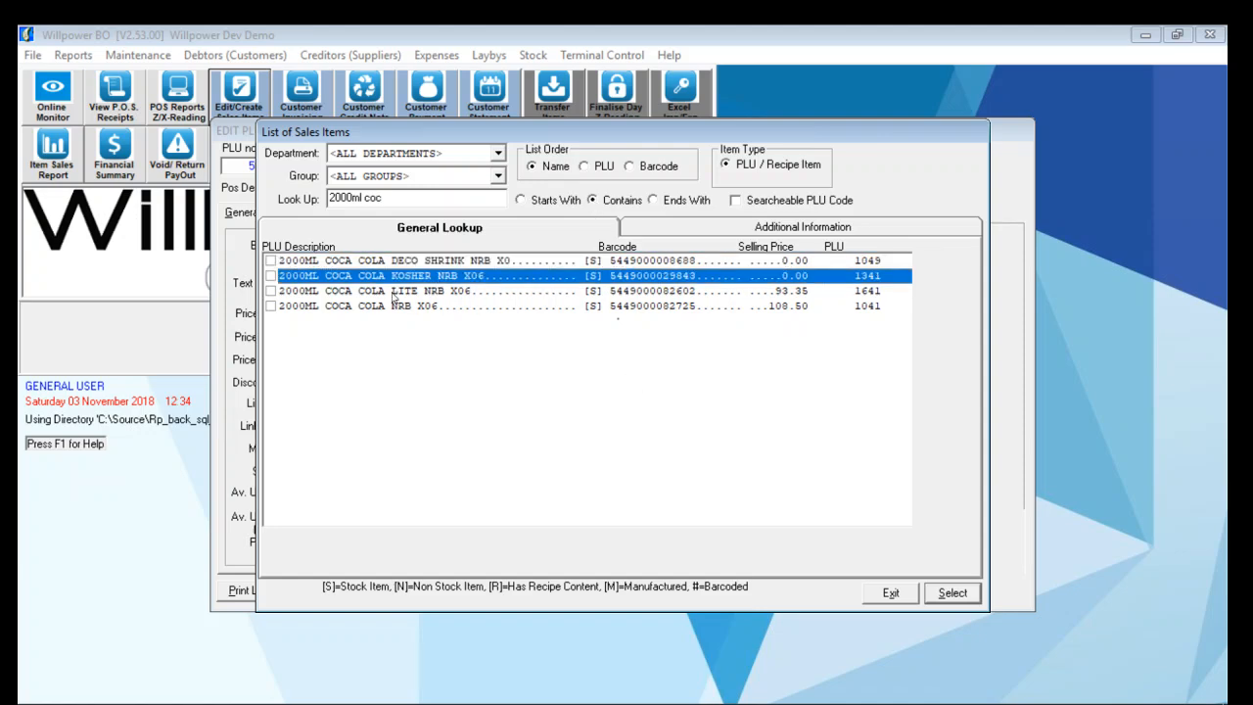
click(396, 292)
click(951, 593)
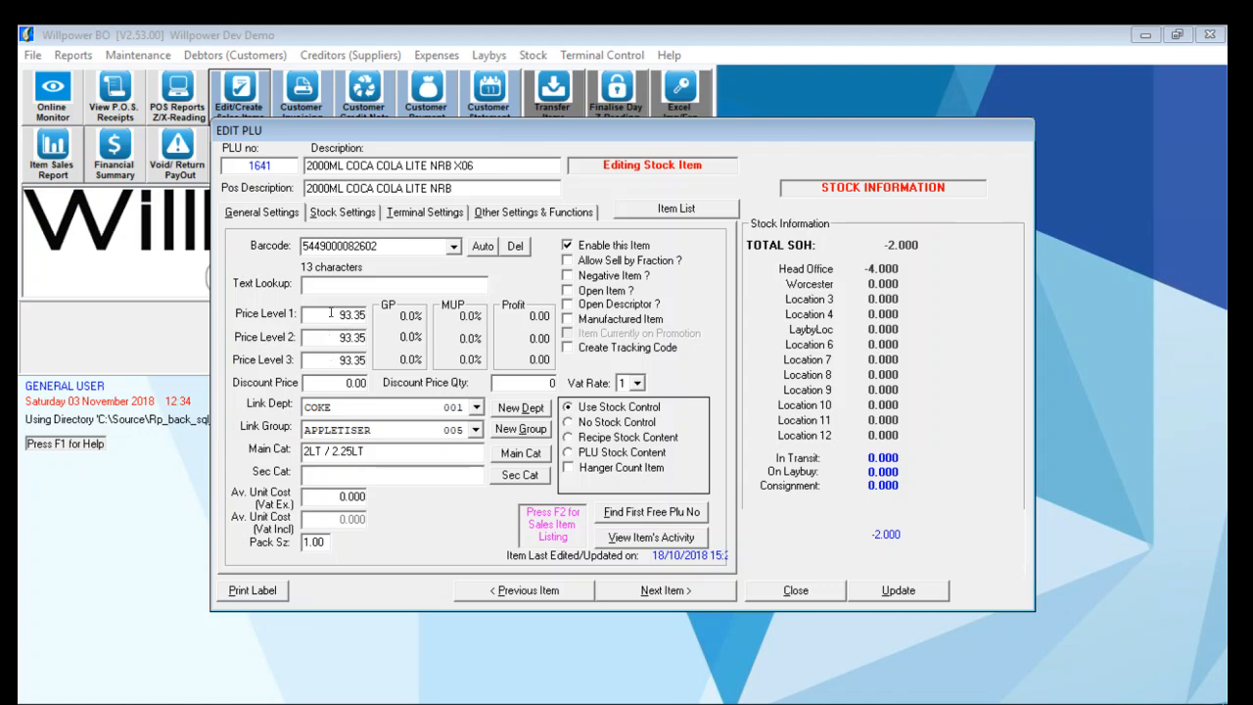
Step: Give the Coca Cola Lite item a discount price of 80 with a discount price quantity of 3
drag(333, 314, 372, 313)
click(321, 382)
text(80)
key(Tab)
text(3)
Step: Set the Coca Cola Lite item's VAT rate to 1 and save the item
click(637, 382)
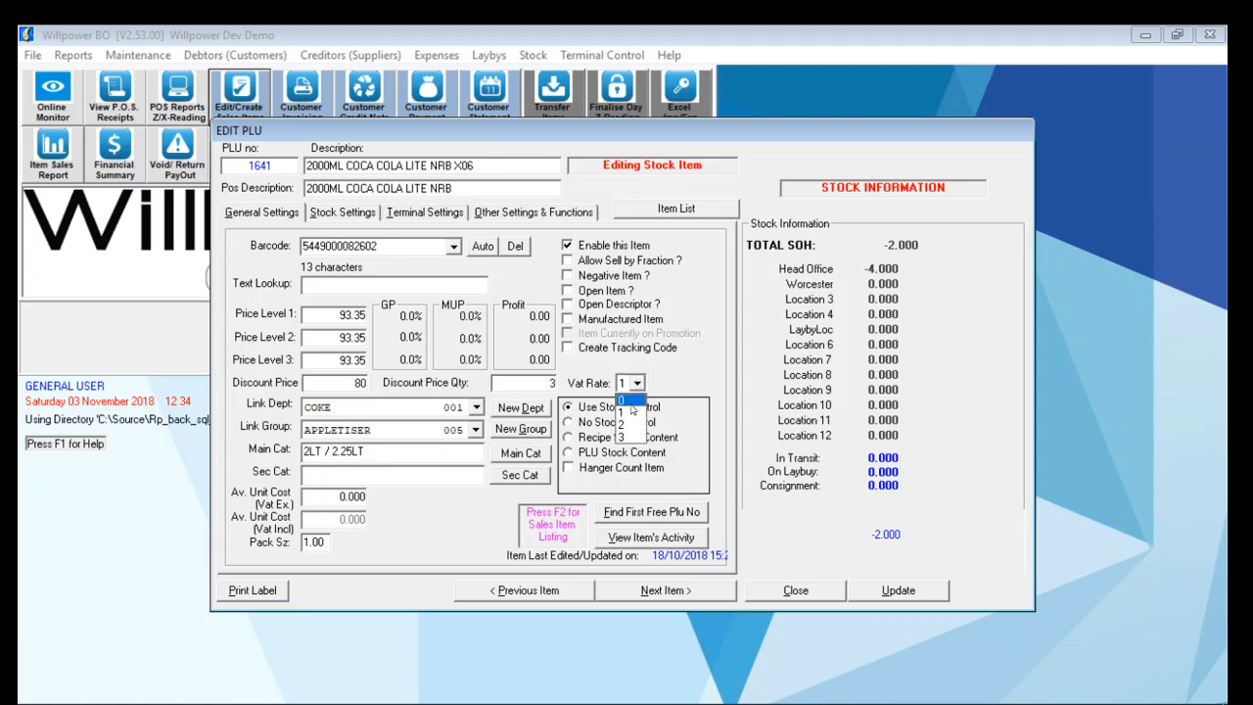
click(630, 404)
click(637, 382)
click(631, 409)
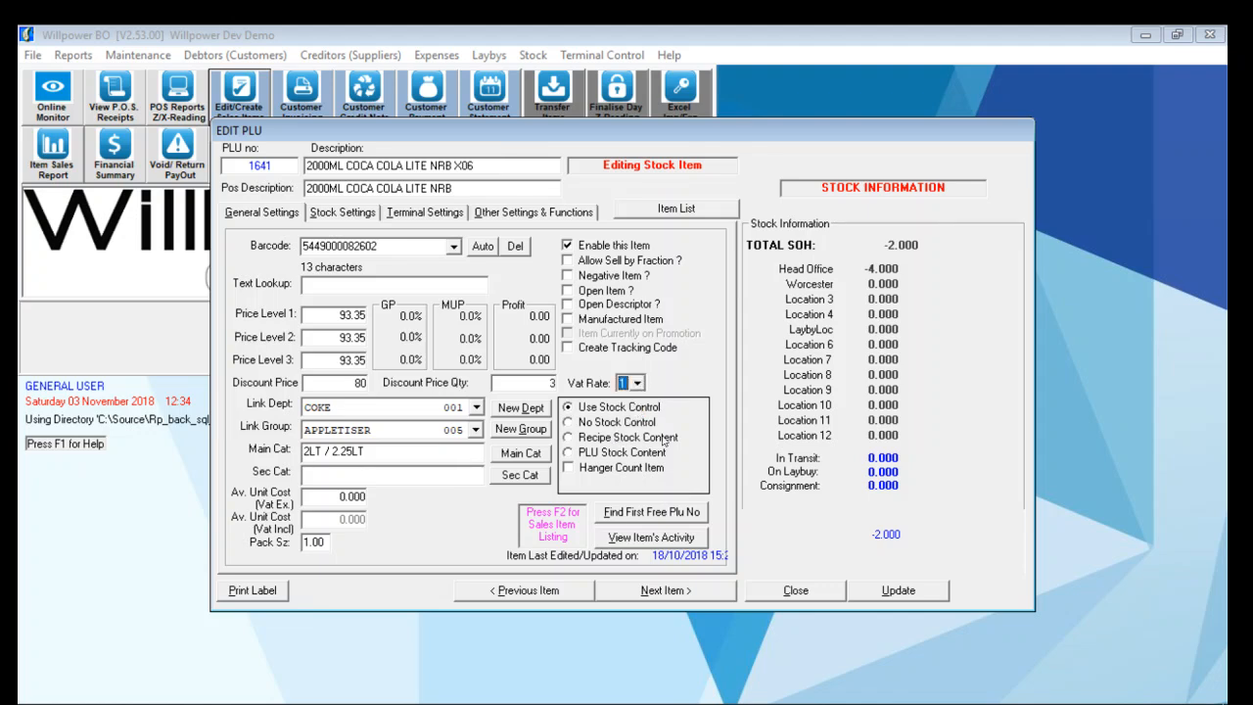
click(898, 590)
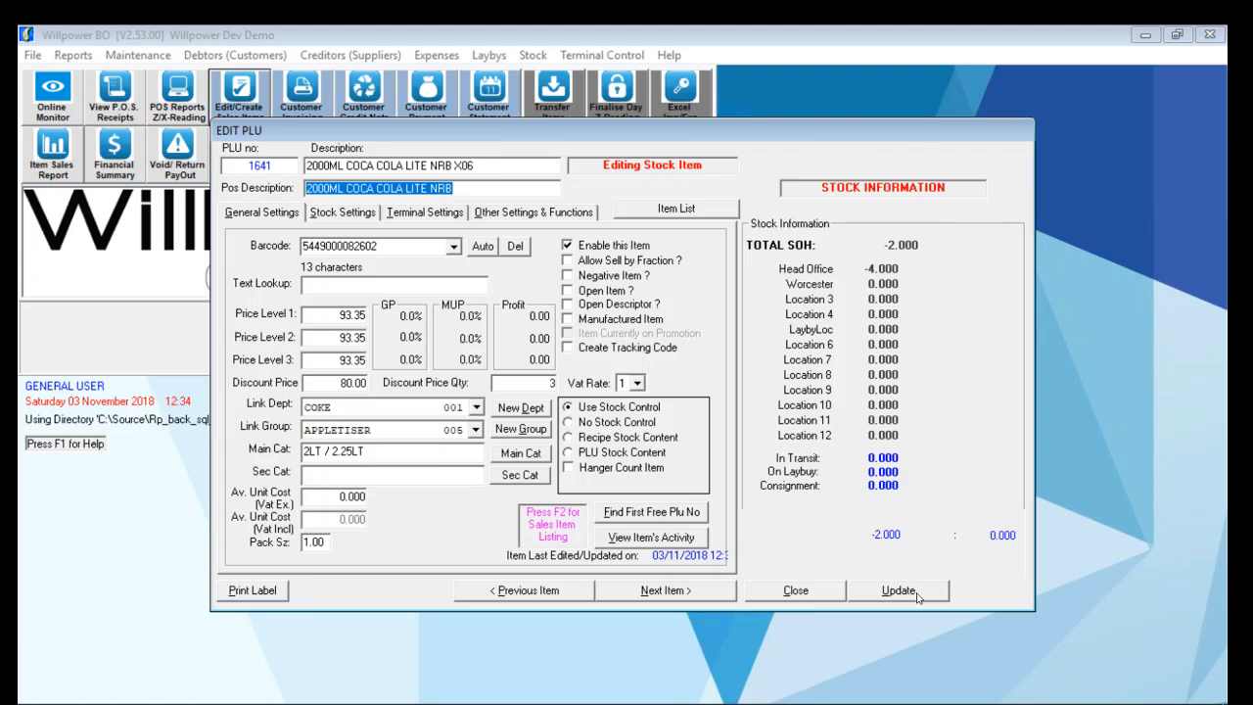